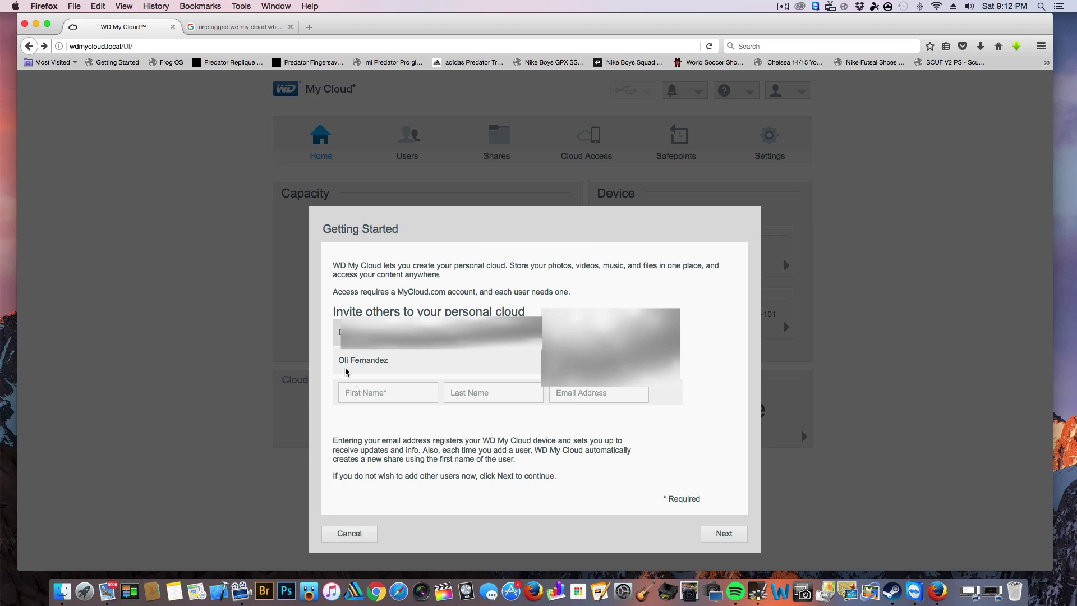
Save the third user account and move to the Getting Started wizard's last page
{"action": "left_click", "coordinate": [724, 505]}
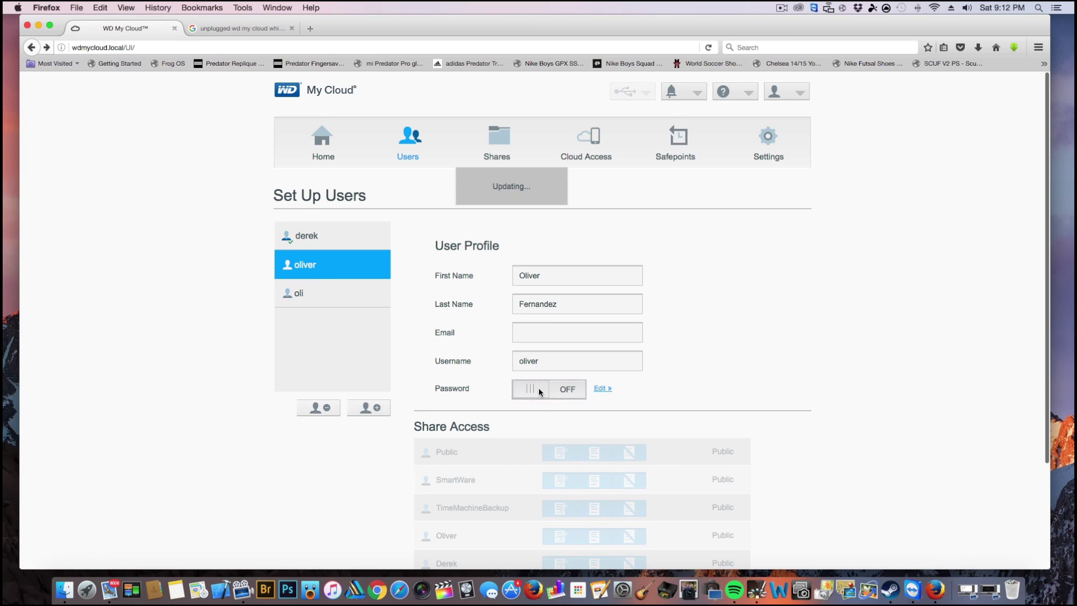
Switch the selected user's Password toggle from OFF to open Edit Password
{"action": "left_click", "coordinate": [539, 390]}
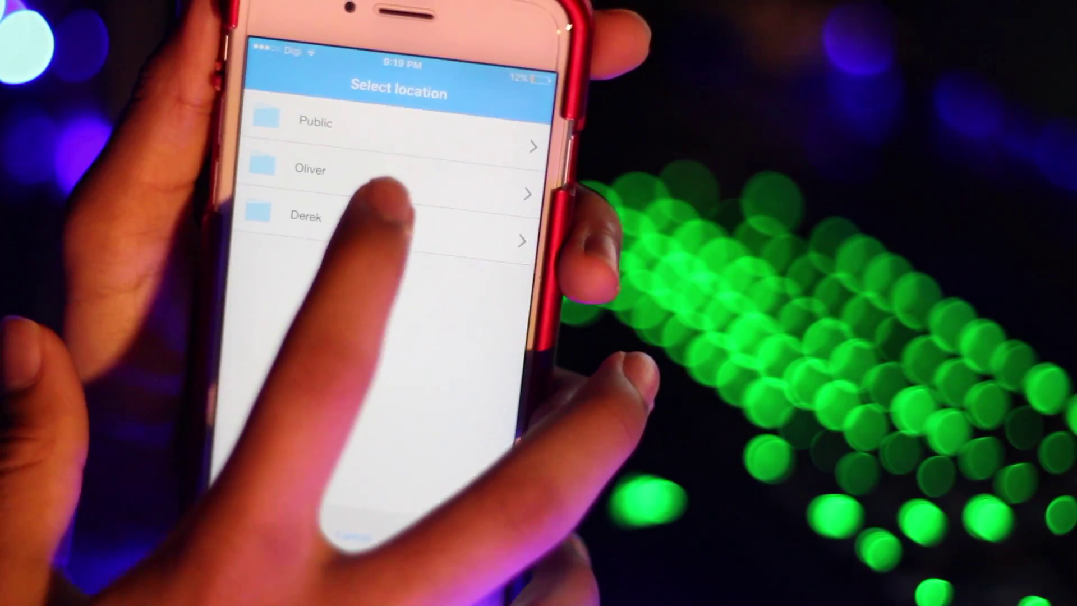
Choose the Oliver share as backup location and add a folder with the default name
{"action": "left_click", "coordinate": [382, 177]}
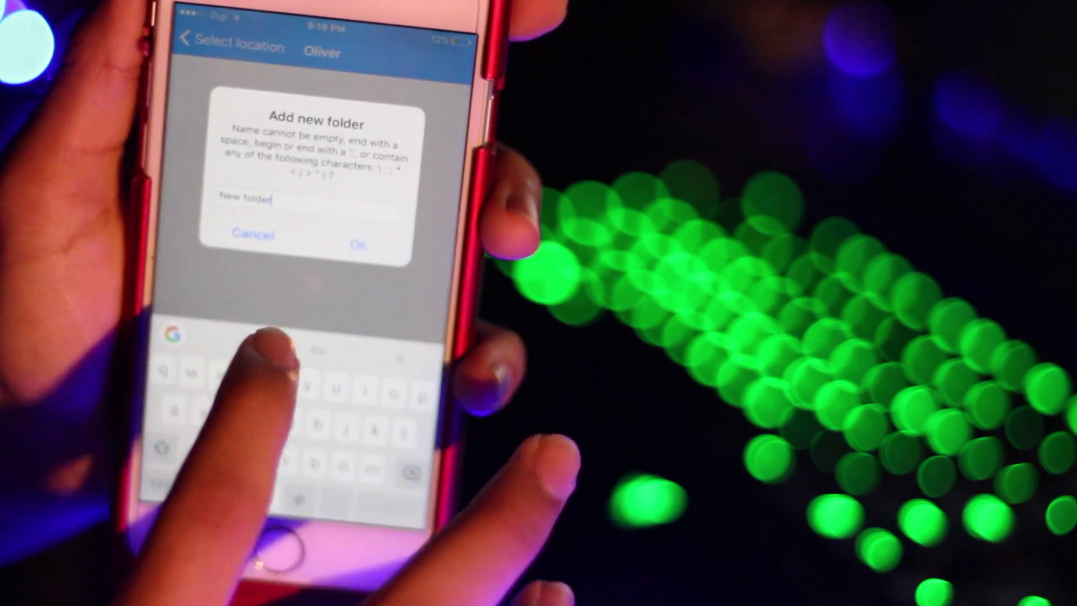
{"action": "left_click", "coordinate": [358, 245]}
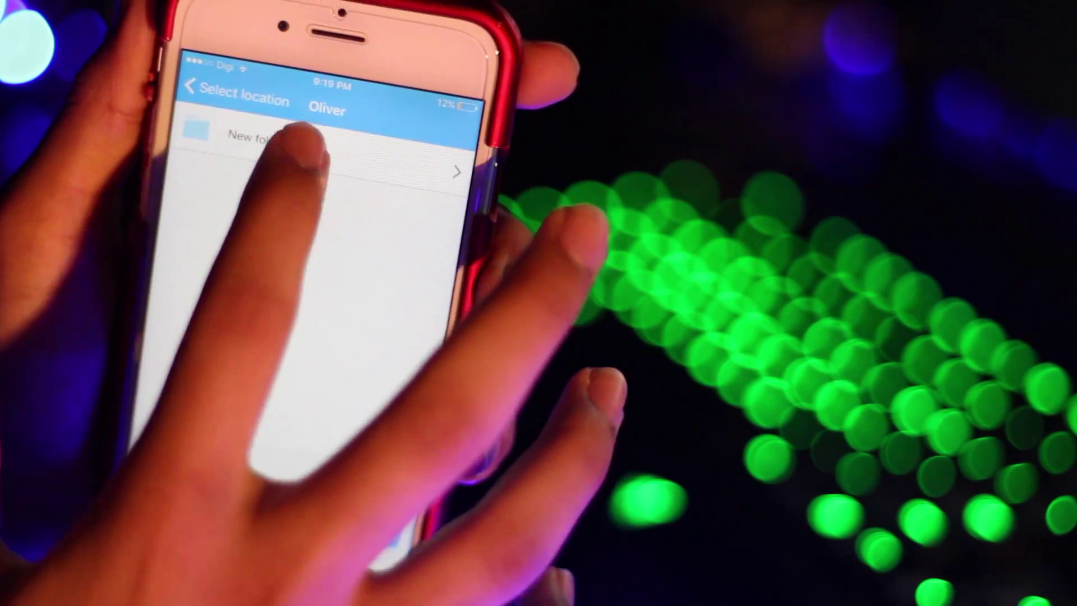
Make New folder the auto-backup target and grant the app access to phone photos
{"action": "left_click", "coordinate": [301, 180]}
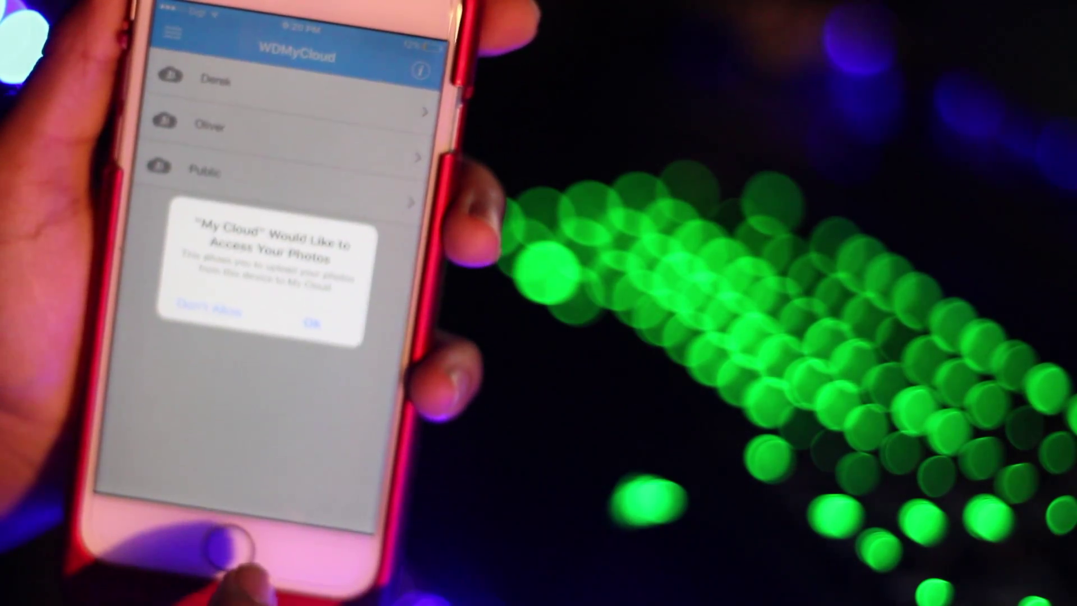
{"action": "left_click", "coordinate": [282, 367]}
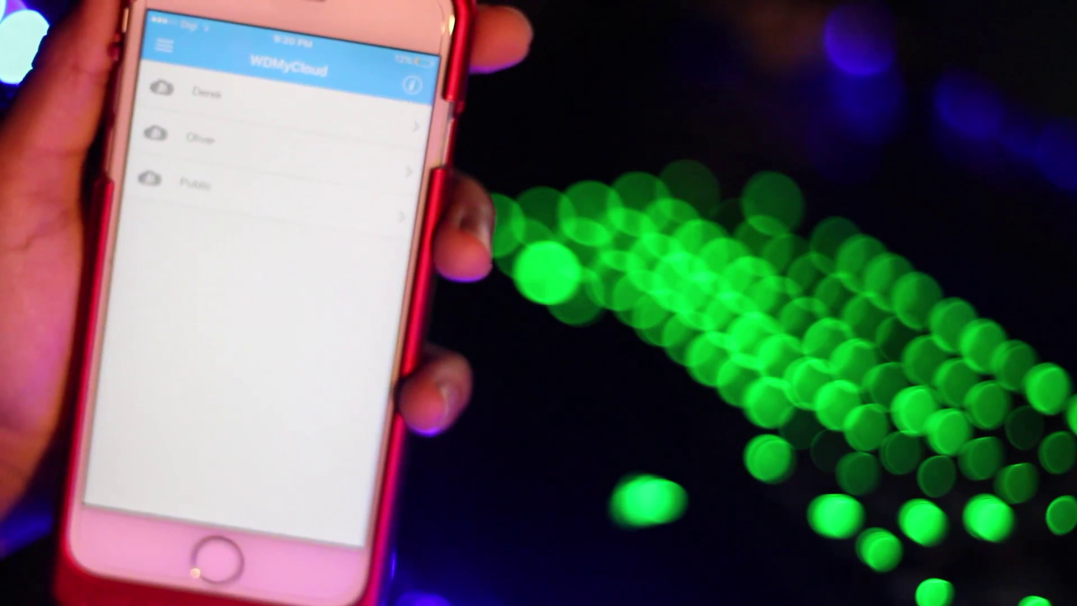